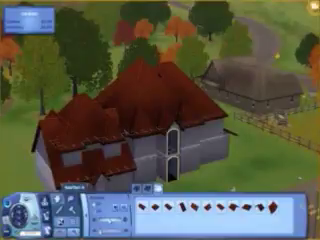
Step: Stretch a new roof section across the gap in the red roof
{"action": "key", "text": "Up"}
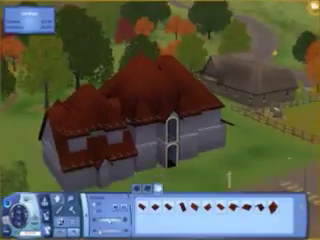
{"action": "scroll", "coordinate": [233, 160], "scroll_direction": "up", "scroll_amount": 2}
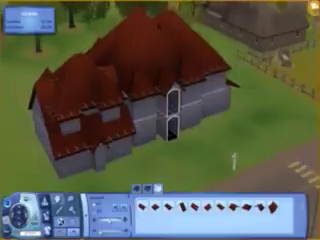
{"action": "key", "text": "period"}
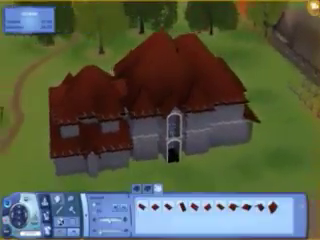
{"action": "scroll", "coordinate": [100, 102], "scroll_direction": "up", "scroll_amount": 2}
{"action": "key", "text": "period"}
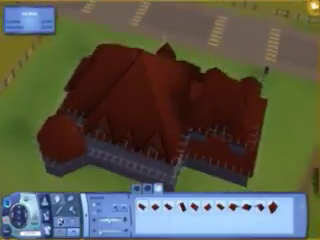
{"action": "scroll", "coordinate": [160, 120], "scroll_direction": "up", "scroll_amount": 2}
{"action": "scroll", "coordinate": [160, 120], "scroll_direction": "up", "scroll_amount": 2}
{"action": "scroll", "coordinate": [160, 120], "scroll_direction": "down", "scroll_amount": 2}
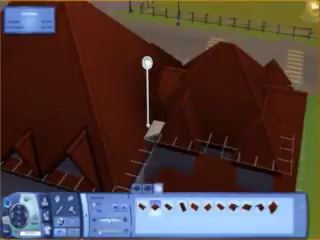
{"action": "left_click_drag", "start_coordinate": [151, 128], "coordinate": [140, 132]}
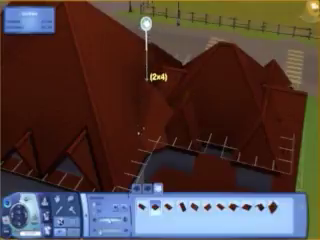
Step: Check the new section from above by hiding and restoring the main roof
{"action": "key", "text": "period"}
{"action": "key", "text": "period"}
{"action": "key", "text": "period"}
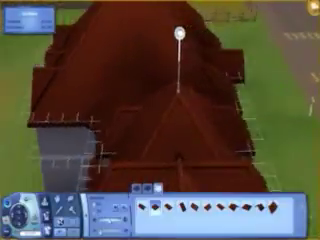
{"action": "key", "text": "period"}
{"action": "key", "text": "period"}
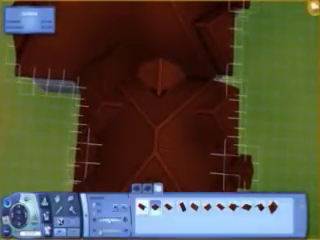
{"action": "key", "text": "ctrl+z"}
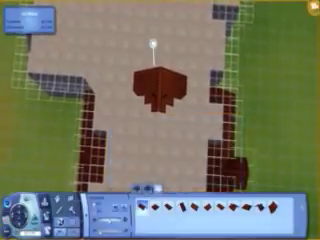
{"action": "key", "text": "Down"}
{"action": "key", "text": "Up"}
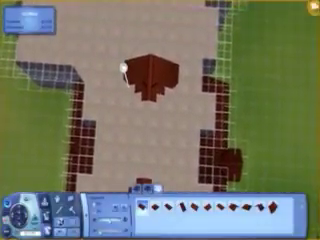
{"action": "key", "text": "ctrl+y"}
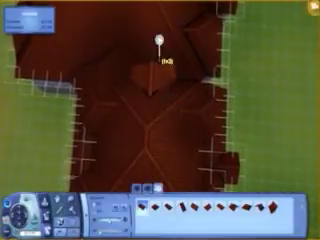
{"action": "key", "text": "ctrl+z"}
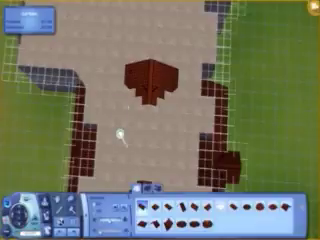
{"action": "key", "text": "ctrl+y"}
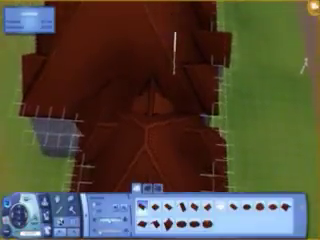
{"action": "key", "text": "e"}
{"action": "scroll", "coordinate": [191, 78], "scroll_direction": "down", "scroll_amount": 5}
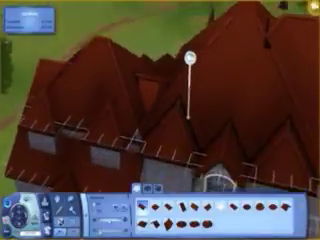
{"action": "scroll", "coordinate": [117, 70], "scroll_direction": "down", "scroll_amount": 3}
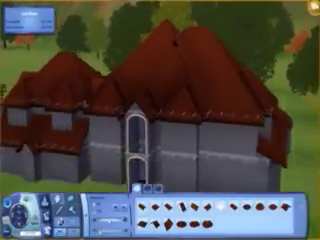
{"action": "scroll", "coordinate": [157, 150], "scroll_direction": "down", "scroll_amount": 3}
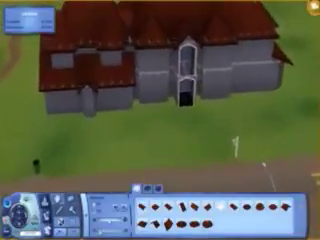
{"action": "scroll", "coordinate": [160, 90], "scroll_direction": "up", "scroll_amount": 2}
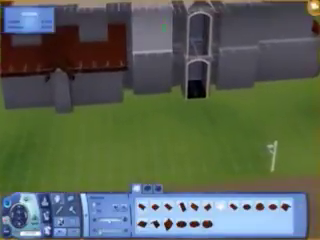
{"action": "scroll", "coordinate": [160, 90], "scroll_direction": "up", "scroll_amount": 2}
{"action": "scroll", "coordinate": [160, 90], "scroll_direction": "up", "scroll_amount": 2}
{"action": "scroll", "coordinate": [160, 90], "scroll_direction": "up", "scroll_amount": 2}
Step: Tilt the view toward the doorway and leave the roof catalog for the wall tools
{"action": "key", "text": "w"}
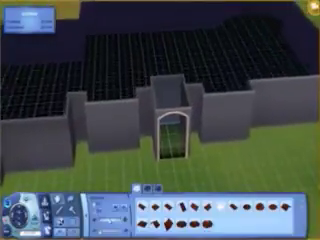
{"action": "scroll", "coordinate": [160, 120], "scroll_direction": "up", "scroll_amount": 2}
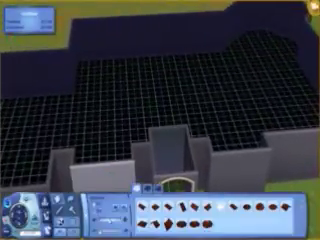
{"action": "key", "text": "Escape"}
{"action": "left_click", "coordinate": [135, 210]}
Step: Rotate and pan the camera across the new upper-floor walls
{"action": "key", "text": "e"}
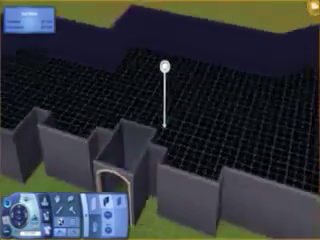
{"action": "key", "text": "w"}
{"action": "key", "text": "e"}
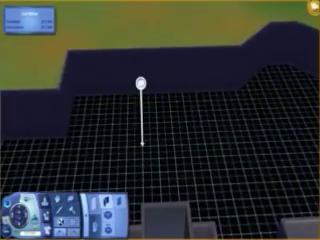
{"action": "key", "text": "e"}
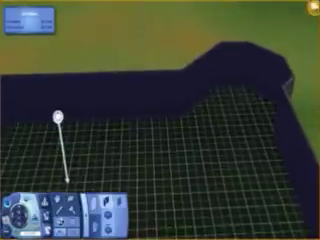
{"action": "key", "text": "e"}
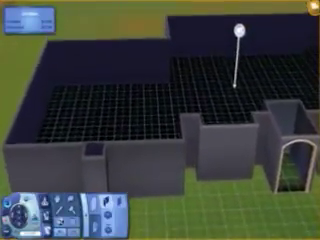
{"action": "key", "text": "a"}
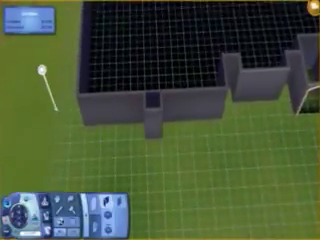
{"action": "key", "text": "w"}
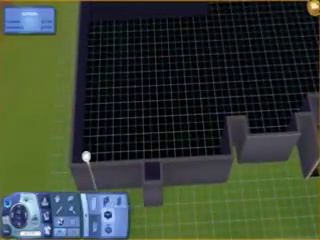
{"action": "key", "text": "a"}
{"action": "key", "text": "s"}
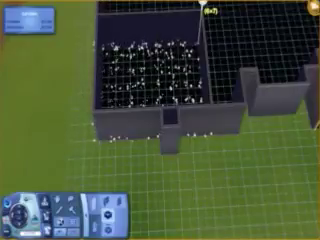
{"action": "scroll", "coordinate": [234, 14], "scroll_direction": "up", "scroll_amount": 1}
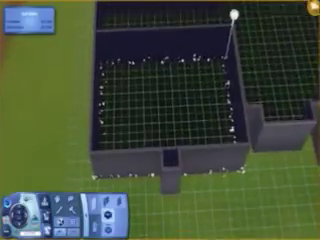
Step: Orbit around the walled upper room to view it from every side
{"action": "key", "text": "period"}
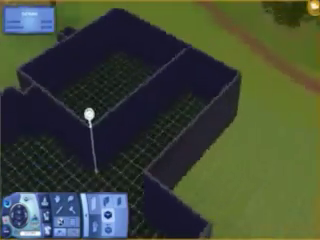
{"action": "key", "text": "period"}
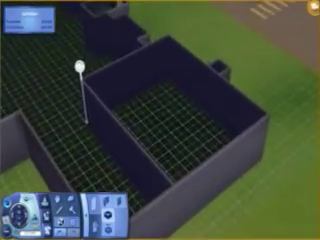
{"action": "key", "text": "period"}
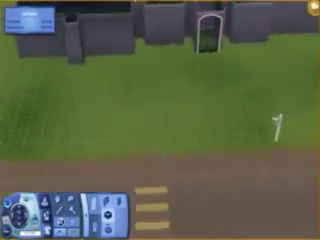
{"action": "key", "text": "w"}
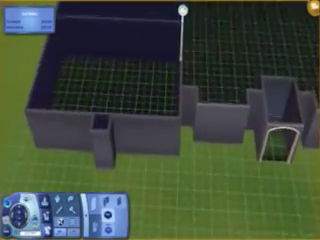
{"action": "key", "text": "period"}
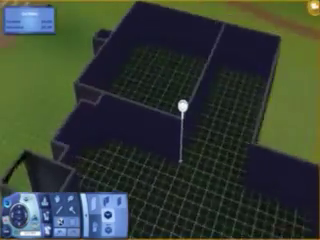
{"action": "key", "text": "period"}
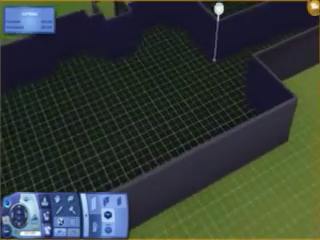
{"action": "key", "text": "w"}
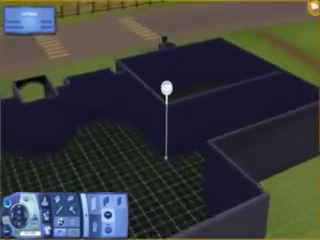
{"action": "key", "text": "period"}
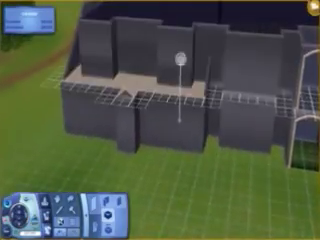
Step: Drop to the ground floor and drag a seven-tile wall across its grid
{"action": "key", "text": "Page_Up"}
{"action": "key", "text": "Page_Down"}
{"action": "key", "text": "Page_Down"}
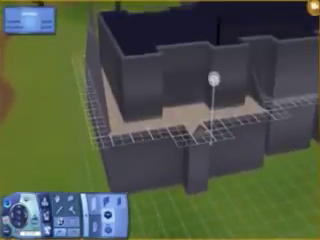
{"action": "key", "text": "Page_Down"}
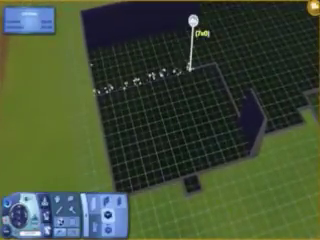
{"action": "left_click_drag", "start_coordinate": [190, 70], "coordinate": [216, 62]}
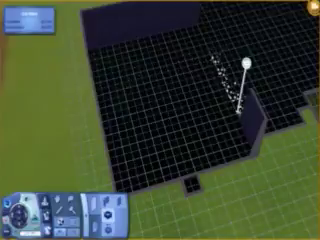
{"action": "scroll", "coordinate": [240, 110], "scroll_direction": "up", "scroll_amount": 3}
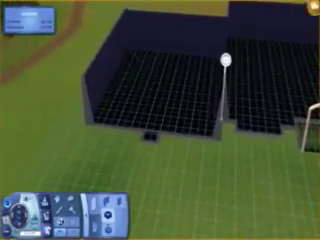
{"action": "left_click", "coordinate": [218, 70]}
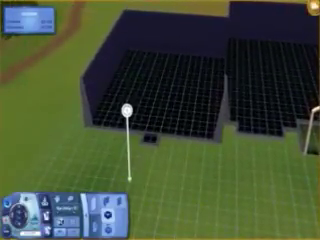
{"action": "key", "text": "Delete"}
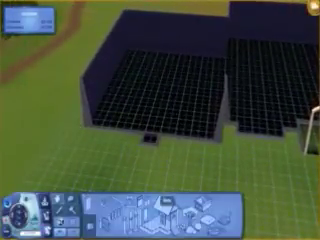
{"action": "left_click", "coordinate": [176, 208]}
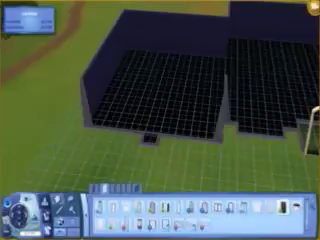
{"action": "key", "text": "Left"}
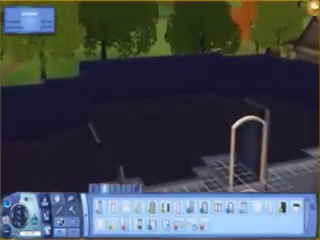
{"action": "key", "text": "F3"}
{"action": "left_click", "coordinate": [125, 210]}
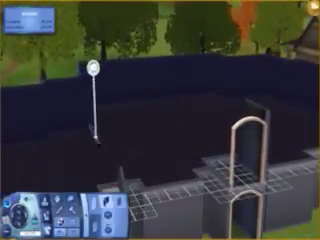
Step: Draw a short wall segment and square the camera up with the walls
{"action": "left_click_drag", "start_coordinate": [96, 140], "coordinate": [90, 128]}
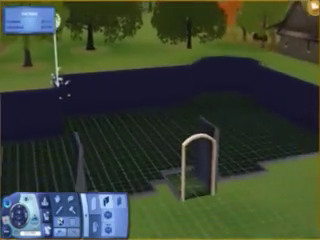
{"action": "scroll", "coordinate": [57, 80], "scroll_direction": "up", "scroll_amount": 3}
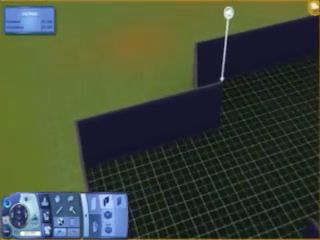
{"action": "key", "text": "Right"}
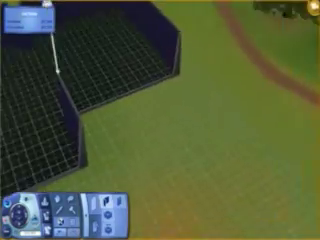
{"action": "key", "text": "Right"}
{"action": "key", "text": "e"}
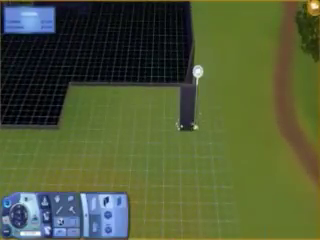
{"action": "scroll", "coordinate": [197, 72], "scroll_direction": "up", "scroll_amount": 3}
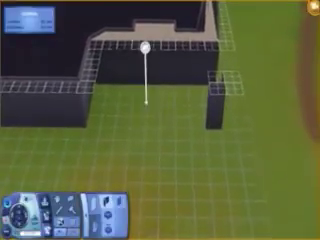
Step: Draw a five-tile wall beneath the jutting upper floor
{"action": "left_click_drag", "start_coordinate": [115, 44], "coordinate": [191, 45]}
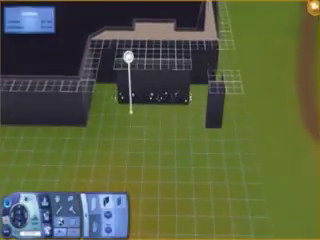
{"action": "left_click_drag", "start_coordinate": [111, 68], "coordinate": [193, 68]}
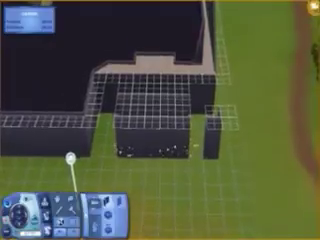
{"action": "key", "text": "Escape"}
{"action": "left_click", "coordinate": [160, 203]}
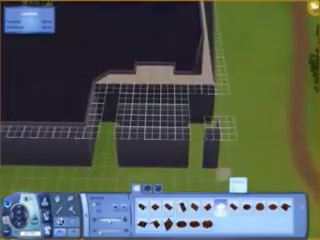
Step: Delete the walls under the overhang, keeping one corner post, and pick a red tiled roof
{"action": "left_click_drag", "start_coordinate": [160, 78], "coordinate": [120, 78]}
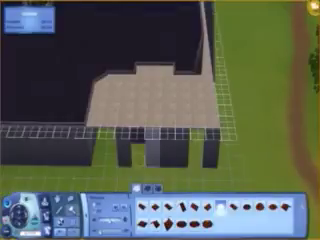
{"action": "left_click_drag", "start_coordinate": [188, 160], "coordinate": [181, 160]}
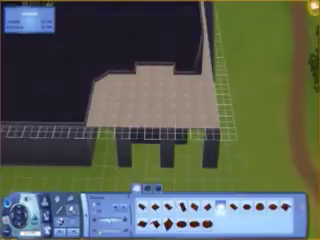
{"action": "left_click_drag", "start_coordinate": [167, 160], "coordinate": [126, 158]}
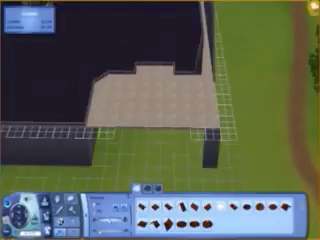
{"action": "left_click", "coordinate": [165, 208]}
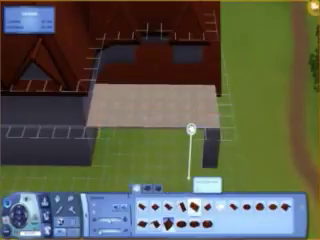
Step: Drag and resize a roof over the upper floor, then delete the left-section roof
{"action": "left_click_drag", "start_coordinate": [78, 68], "coordinate": [218, 32]}
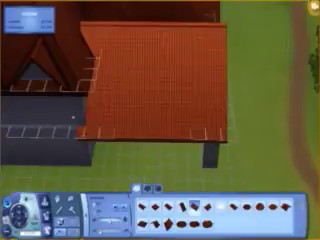
{"action": "left_click_drag", "start_coordinate": [143, 142], "coordinate": [150, 100]}
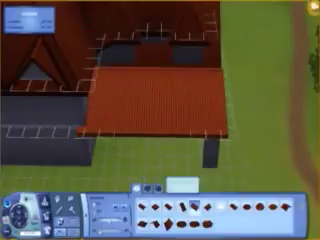
{"action": "key", "text": "w"}
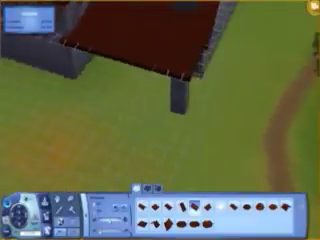
{"action": "key", "text": "w"}
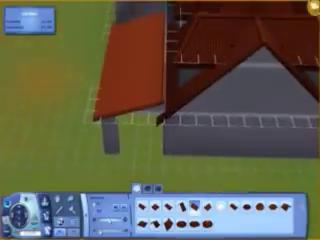
{"action": "key", "text": "Delete"}
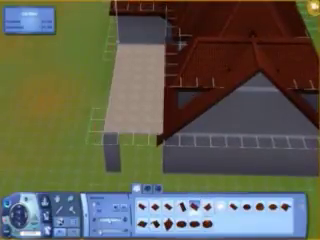
Step: Place a 5x8 roof over the left wing and lower its pitch
{"action": "left_click_drag", "start_coordinate": [119, 40], "coordinate": [165, 128]}
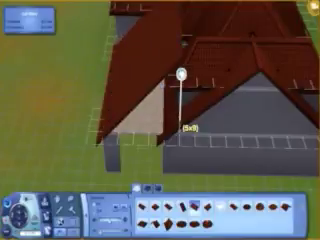
{"action": "left_click_drag", "start_coordinate": [181, 74], "coordinate": [181, 75]}
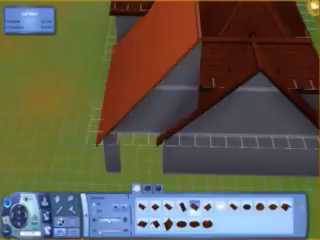
{"action": "left_click_drag", "start_coordinate": [133, 122], "coordinate": [133, 145]}
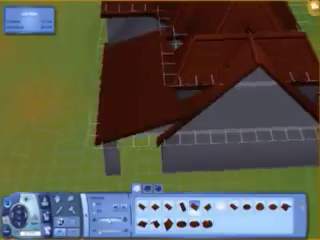
{"action": "key", "text": "e"}
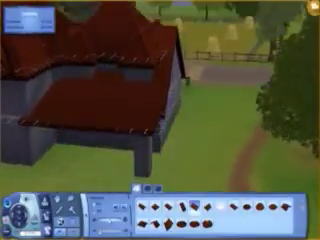
{"action": "key", "text": "e"}
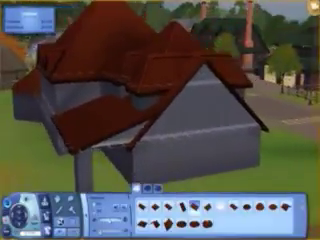
{"action": "key", "text": "d"}
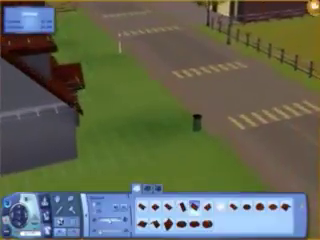
{"action": "key", "text": "a"}
Step: Return to the build overview, choose the wall tools, and move into the upper floor
{"action": "key", "text": "Escape"}
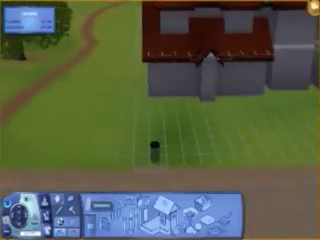
{"action": "left_click", "coordinate": [125, 215]}
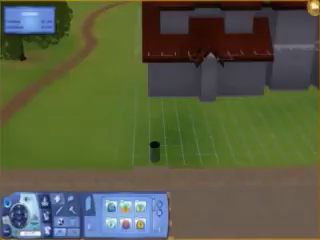
{"action": "key", "text": "Escape"}
{"action": "key", "text": "d"}
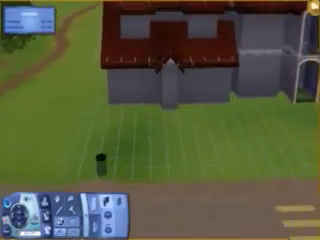
{"action": "key", "text": "w"}
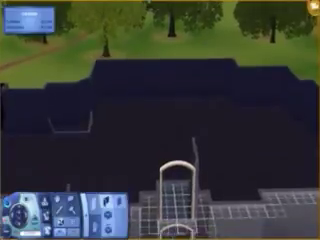
Step: Draw a partition wall, delete a short back-wall piece, and go up one level
{"action": "key", "text": "a"}
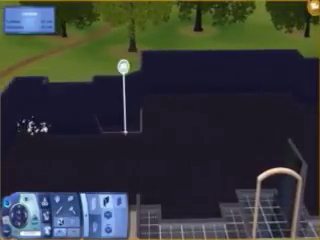
{"action": "left_click_drag", "start_coordinate": [90, 67], "coordinate": [155, 66]}
{"action": "key", "text": "s"}
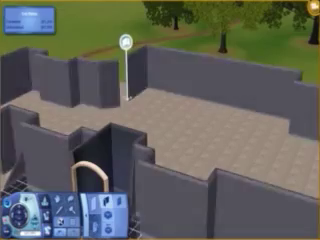
{"action": "left_click_drag", "start_coordinate": [126, 42], "coordinate": [103, 62]}
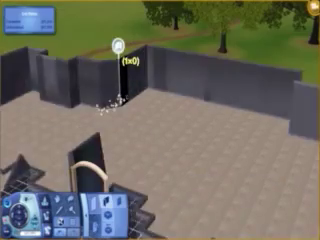
{"action": "key", "text": "Page_Up"}
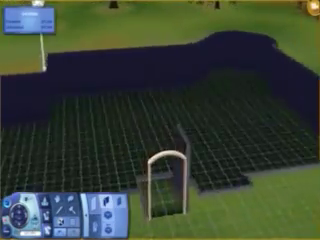
Step: Drag out and place a 7x12 room rectangle on the new level, then zoom in
{"action": "key", "text": "Up"}
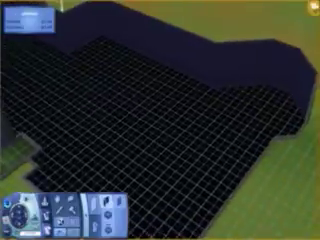
{"action": "key", "text": "Up"}
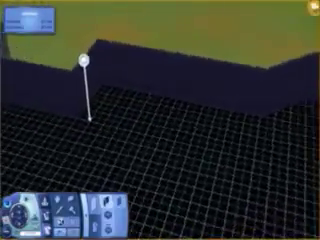
{"action": "key", "text": "Up"}
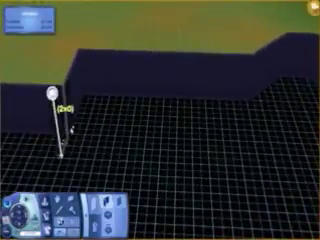
{"action": "key", "text": "Up"}
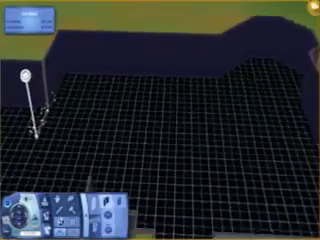
{"action": "key", "text": "Up"}
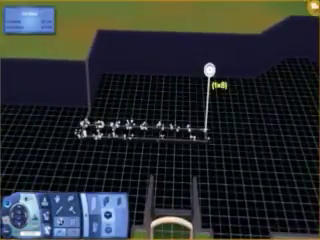
{"action": "left_click_drag", "start_coordinate": [262, 30], "coordinate": [258, 22]}
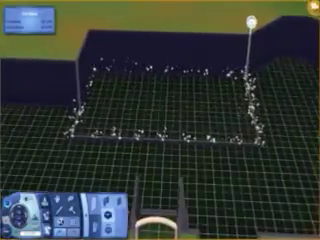
{"action": "key", "text": "Up"}
{"action": "key", "text": "Up"}
{"action": "key", "text": "Up"}
{"action": "key", "text": "Down"}
{"action": "key", "text": "Down"}
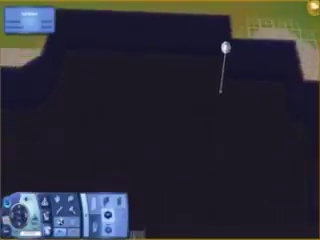
{"action": "key", "text": "Down"}
{"action": "key", "text": "Down"}
{"action": "key", "text": "Up"}
{"action": "key", "text": "Up"}
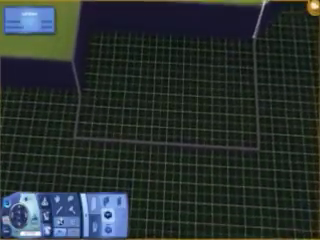
{"action": "key", "text": "Right"}
{"action": "key", "text": "Right"}
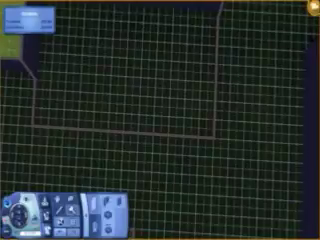
{"action": "key", "text": "z"}
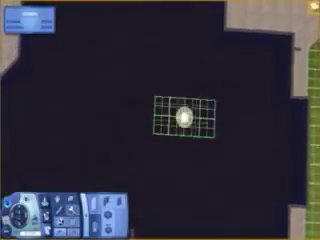
Step: Pan and orbit around the new gridded rectangle to view it from several angles
{"action": "key", "text": "Up"}
{"action": "key", "text": "Left"}
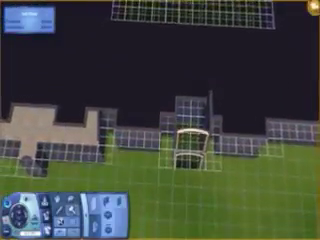
{"action": "key", "text": "Up"}
{"action": "key", "text": "q"}
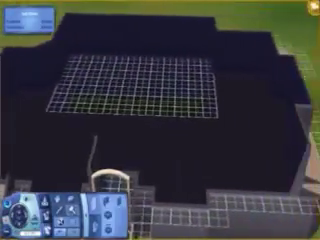
{"action": "key", "text": "e"}
Step: Bring up the Build Mode categories overview and open a building-items catalog
{"action": "key", "text": "Left"}
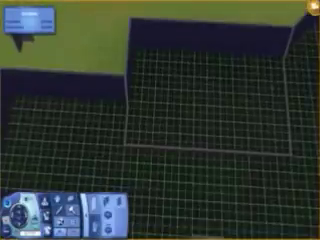
{"action": "key", "text": "Down"}
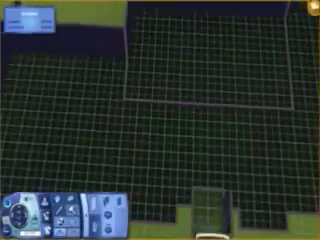
{"action": "key", "text": "Up"}
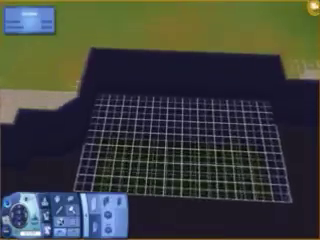
{"action": "key", "text": "Down"}
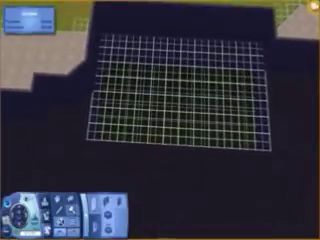
{"action": "key", "text": "F3"}
{"action": "left_click", "coordinate": [160, 205]}
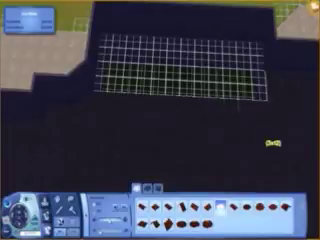
{"action": "scroll", "coordinate": [160, 100], "scroll_direction": "up", "scroll_amount": 5}
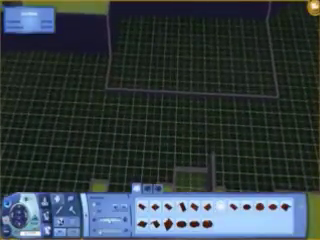
Step: Pick up the staircase from Stairs and Railings, turn it sideways and place it
{"action": "key", "text": "Right"}
{"action": "key", "text": "Escape"}
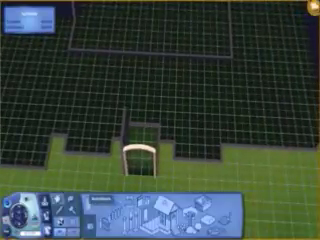
{"action": "left_click", "coordinate": [165, 205]}
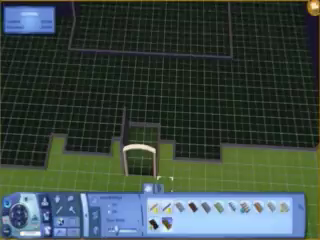
{"action": "left_click", "coordinate": [208, 55]}
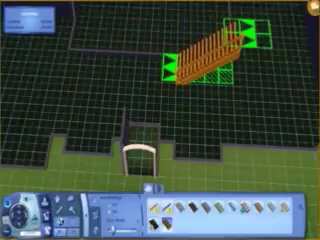
{"action": "left_click", "coordinate": [232, 24]}
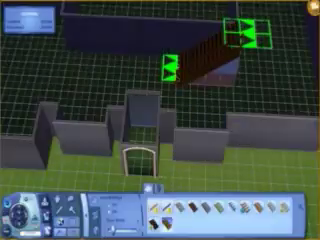
Step: Check the staircase from the upper floor and try moving it to another spot
{"action": "key", "text": "Page_Up"}
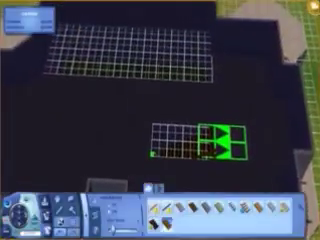
{"action": "left_click", "coordinate": [185, 150]}
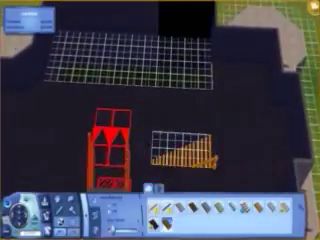
{"action": "key", "text": "Page_Down"}
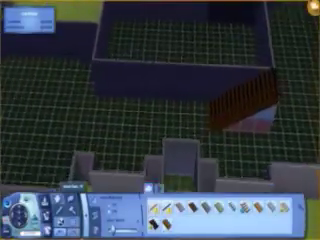
{"action": "key", "text": "w"}
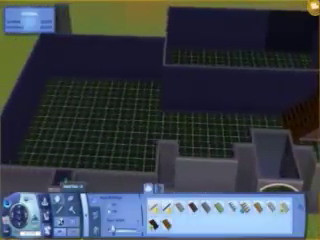
Step: Draw an interior wall stretching seven tiles left across the large room
{"action": "left_click", "coordinate": [148, 186]}
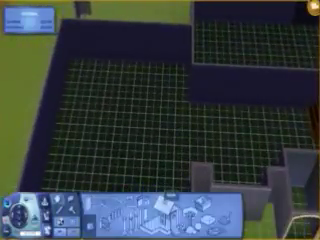
{"action": "scroll", "coordinate": [150, 36], "scroll_direction": "up", "scroll_amount": 3}
{"action": "key", "text": "d"}
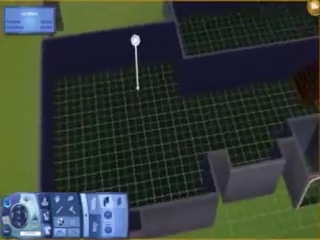
{"action": "left_click_drag", "start_coordinate": [178, 92], "coordinate": [188, 118]}
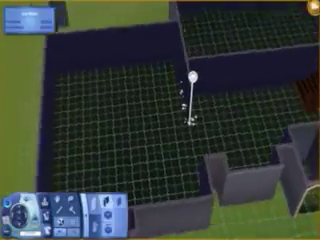
{"action": "key", "text": "d"}
{"action": "left_click_drag", "start_coordinate": [194, 84], "coordinate": [55, 87]}
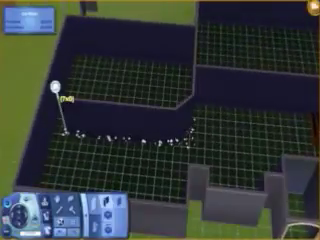
Step: Orbit and tilt the camera to inspect the newly divided upper-floor rooms
{"action": "key", "text": "e"}
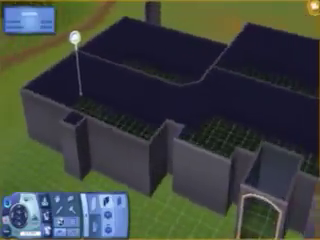
{"action": "key", "text": "e"}
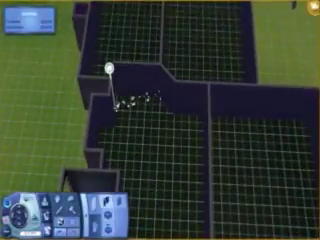
{"action": "key", "text": "e"}
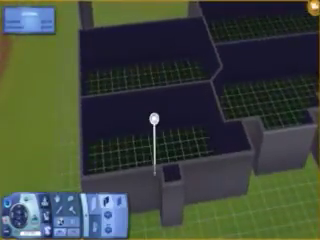
{"action": "key", "text": "e"}
{"action": "key", "text": "q"}
{"action": "key", "text": "e"}
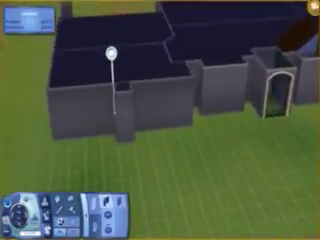
{"action": "key", "text": "e"}
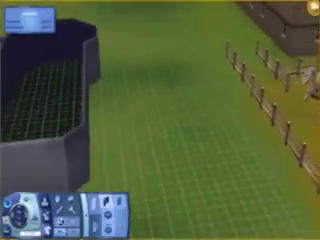
Step: Draw a new wall from the angled corner across the room beside the staircase
{"action": "key", "text": "q"}
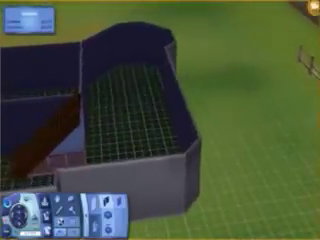
{"action": "key", "text": "w"}
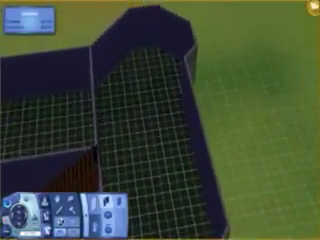
{"action": "left_click_drag", "start_coordinate": [128, 103], "coordinate": [131, 153]}
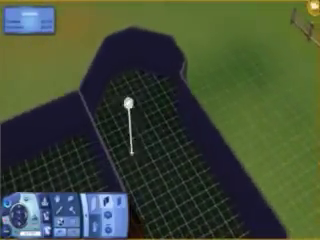
{"action": "key", "text": "q"}
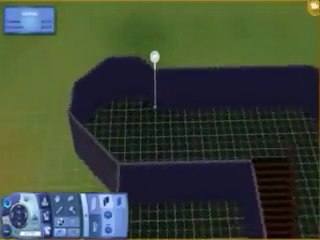
{"action": "scroll", "coordinate": [151, 106], "scroll_direction": "up", "scroll_amount": 2}
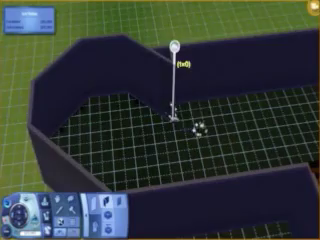
{"action": "key", "text": "q"}
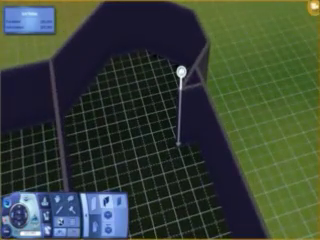
Step: Rotate and tilt the camera around the divided room to check the layout
{"action": "key", "text": "q"}
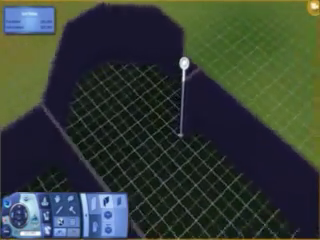
{"action": "key", "text": "q"}
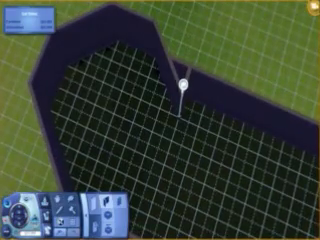
{"action": "key", "text": "q"}
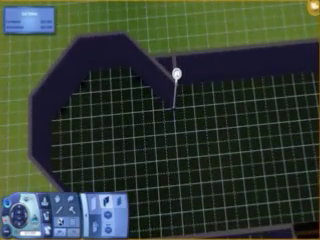
{"action": "key", "text": "q"}
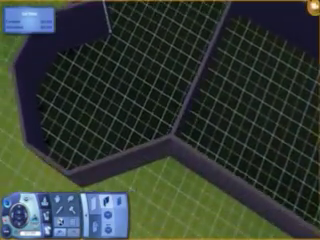
{"action": "key", "text": "q"}
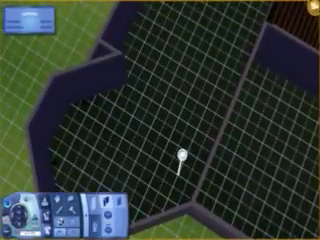
{"action": "key", "text": "q"}
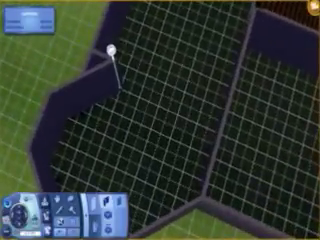
{"action": "key", "text": "q"}
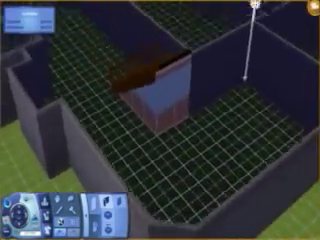
{"action": "scroll", "coordinate": [255, 5], "scroll_direction": "up", "scroll_amount": 2}
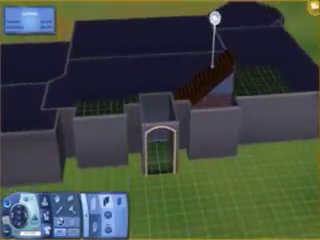
{"action": "key", "text": "Left"}
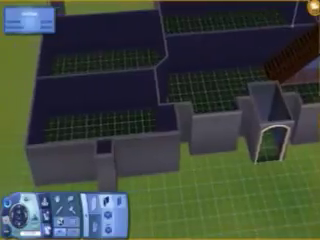
{"action": "key", "text": "Page_Up"}
{"action": "key", "text": "Page_Down"}
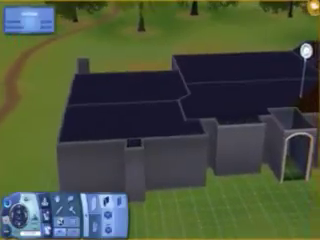
{"action": "key", "text": "Page_Up"}
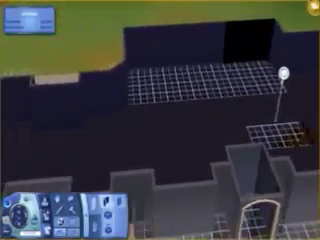
{"action": "key", "text": "Up"}
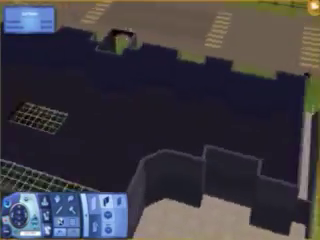
{"action": "key", "text": "Up"}
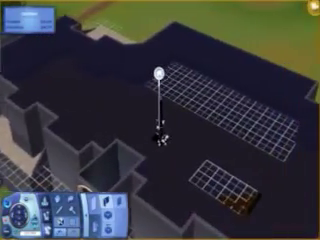
{"action": "key", "text": "Page_Down"}
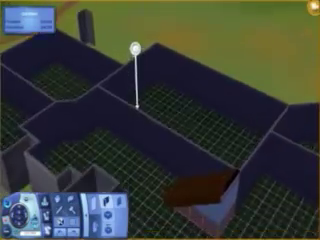
{"action": "key", "text": "Down"}
{"action": "key", "text": "Up"}
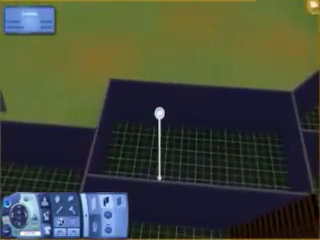
{"action": "key", "text": "Down"}
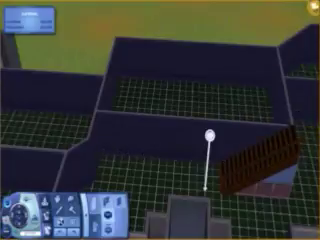
{"action": "key", "text": "Up"}
{"action": "left_click_drag", "start_coordinate": [88, 105], "coordinate": [100, 106]}
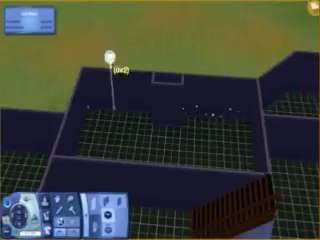
{"action": "scroll", "coordinate": [153, 60], "scroll_direction": "up", "scroll_amount": 3}
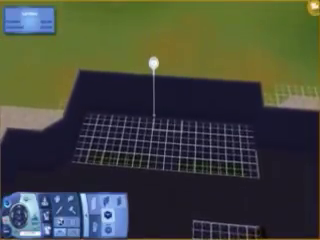
Step: Add a 1-by-2 room alcove against the back upper-floor wall
{"action": "mouse_move", "coordinate": [153, 62]}
{"action": "left_mouse_down"}
{"action": "mouse_move", "coordinate": [199, 78]}
{"action": "mouse_move", "coordinate": [184, 78]}
{"action": "left_mouse_up"}
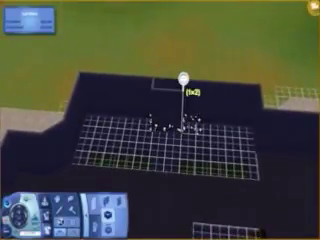
{"action": "key", "text": "Up"}
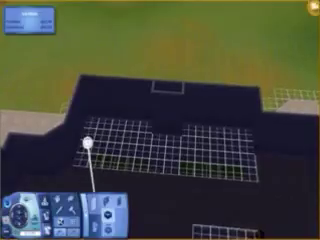
{"action": "left_click", "coordinate": [106, 205]}
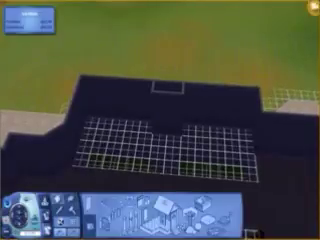
Step: Zoom in on the alcove fireplace and show the roof to check the chimney
{"action": "key", "text": "z"}
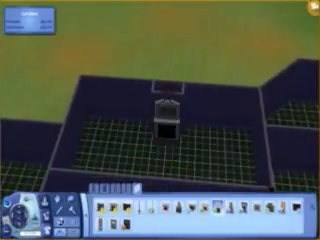
{"action": "key", "text": "Page_Down"}
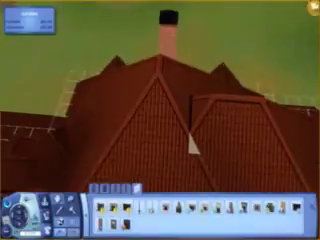
{"action": "scroll", "coordinate": [193, 143], "scroll_direction": "down", "scroll_amount": 2}
{"action": "scroll", "coordinate": [203, 157], "scroll_direction": "down", "scroll_amount": 2}
{"action": "scroll", "coordinate": [205, 158], "scroll_direction": "down", "scroll_amount": 2}
{"action": "scroll", "coordinate": [230, 122], "scroll_direction": "down", "scroll_amount": 2}
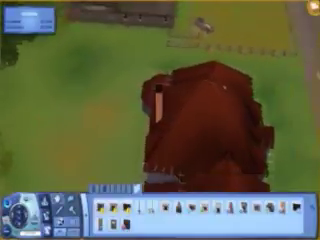
{"action": "scroll", "coordinate": [200, 120], "scroll_direction": "down", "scroll_amount": 2}
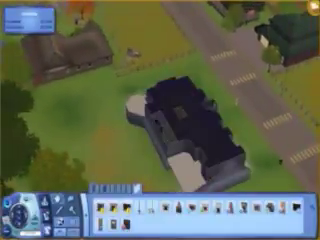
{"action": "scroll", "coordinate": [200, 130], "scroll_direction": "up", "scroll_amount": 2}
{"action": "scroll", "coordinate": [200, 130], "scroll_direction": "up", "scroll_amount": 2}
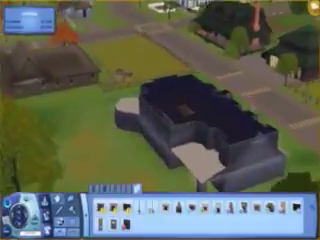
{"action": "scroll", "coordinate": [200, 130], "scroll_direction": "up", "scroll_amount": 2}
{"action": "scroll", "coordinate": [200, 130], "scroll_direction": "up", "scroll_amount": 2}
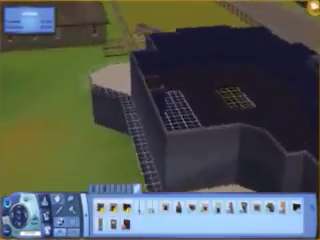
{"action": "scroll", "coordinate": [200, 130], "scroll_direction": "up", "scroll_amount": 2}
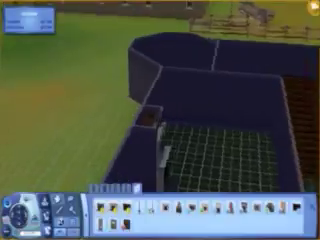
{"action": "scroll", "coordinate": [200, 130], "scroll_direction": "up", "scroll_amount": 2}
{"action": "scroll", "coordinate": [200, 130], "scroll_direction": "up", "scroll_amount": 2}
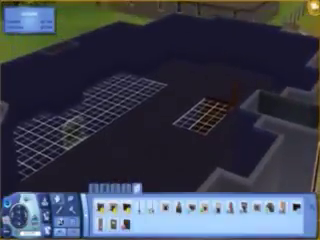
Step: Return from the fireplace catalog to the main building tools over the upper floor
{"action": "key", "text": "F2"}
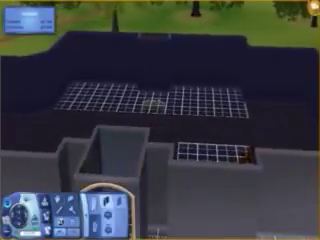
{"action": "scroll", "coordinate": [160, 120], "scroll_direction": "down", "scroll_amount": 2}
{"action": "scroll", "coordinate": [160, 120], "scroll_direction": "down", "scroll_amount": 2}
{"action": "scroll", "coordinate": [160, 120], "scroll_direction": "down", "scroll_amount": 2}
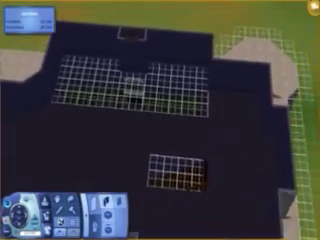
{"action": "key", "text": "Up"}
{"action": "key", "text": "Up"}
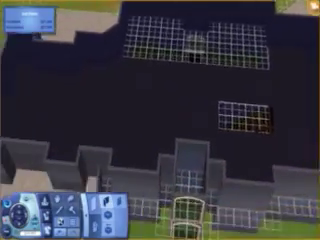
Step: Zoom, pan and orbit over the upper-floor rooms toward the stair opening
{"action": "key", "text": "e"}
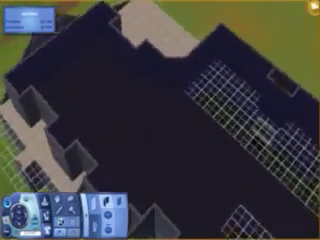
{"action": "key", "text": "e"}
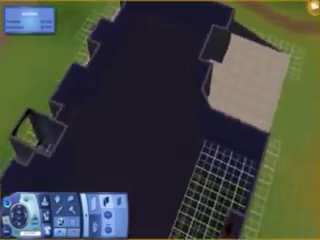
{"action": "key", "text": "x"}
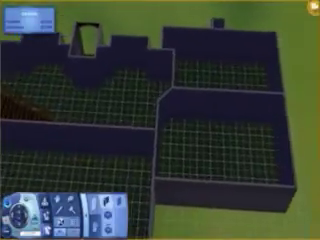
{"action": "key", "text": "z"}
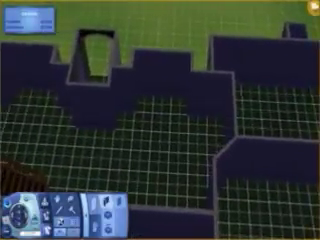
{"action": "key", "text": "z"}
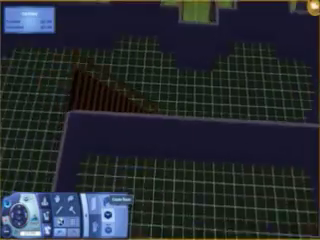
{"action": "key", "text": "w"}
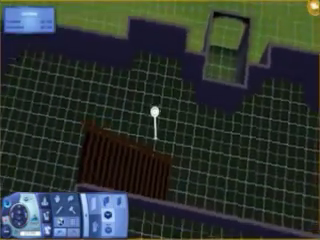
{"action": "key", "text": "e"}
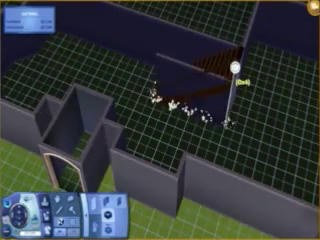
{"action": "key", "text": "e"}
{"action": "key", "text": "e"}
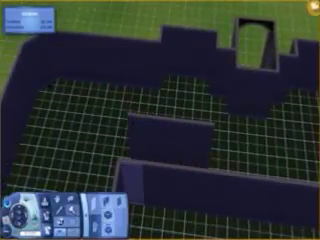
{"action": "key", "text": "w"}
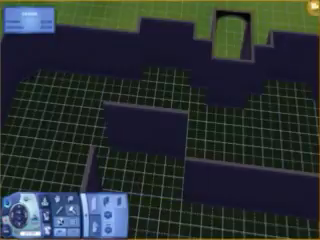
Step: Place a rotated wooden staircase with orange railings and orbit to inspect it
{"action": "left_click", "coordinate": [150, 205]}
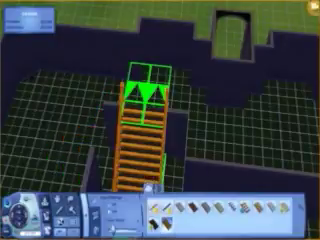
{"action": "key", "text": "period"}
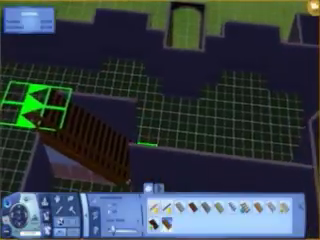
{"action": "left_click", "coordinate": [45, 105]}
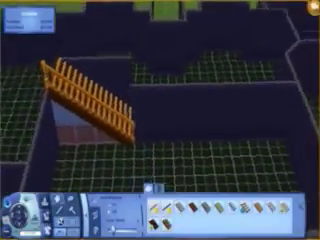
{"action": "key", "text": "e"}
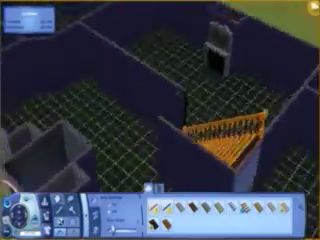
{"action": "key", "text": "e"}
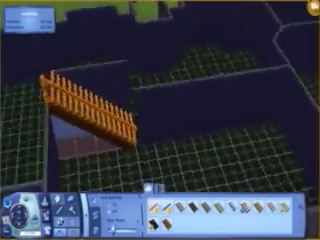
{"action": "key", "text": "e"}
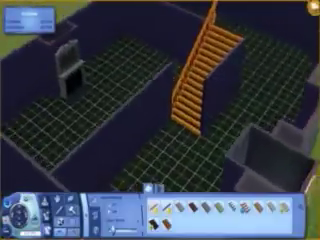
{"action": "key", "text": "e"}
{"action": "key", "text": "e"}
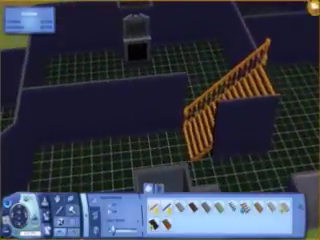
Step: Sketch and cancel a four-tile wall, then pick a staircase from the catalog again
{"action": "key", "text": "Escape"}
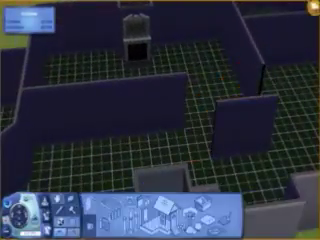
{"action": "left_click", "coordinate": [110, 215]}
{"action": "left_click_drag", "start_coordinate": [185, 127], "coordinate": [255, 117]}
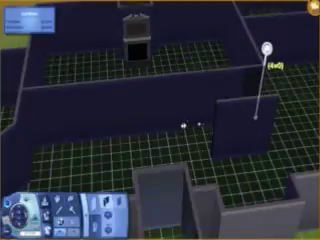
{"action": "key", "text": "Escape"}
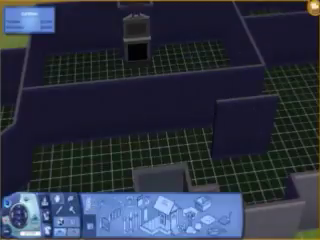
{"action": "left_click", "coordinate": [165, 208]}
{"action": "left_click", "coordinate": [158, 222]}
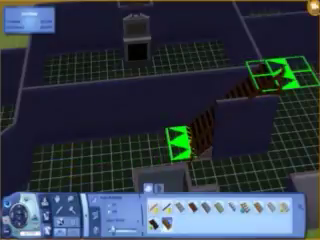
Step: Drop the orange-railed staircase against the upper-floor interior walls
{"action": "left_click", "coordinate": [190, 145]}
{"action": "scroll", "coordinate": [190, 145], "scroll_direction": "up", "scroll_amount": 3}
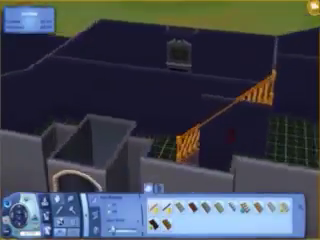
{"action": "scroll", "coordinate": [160, 100], "scroll_direction": "down", "scroll_amount": 5}
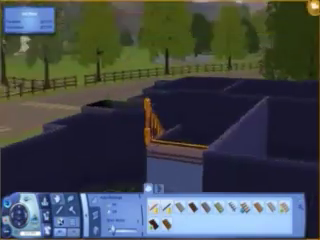
{"action": "scroll", "coordinate": [160, 120], "scroll_direction": "up", "scroll_amount": 3}
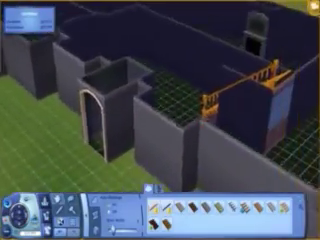
{"action": "scroll", "coordinate": [160, 100], "scroll_direction": "up", "scroll_amount": 3}
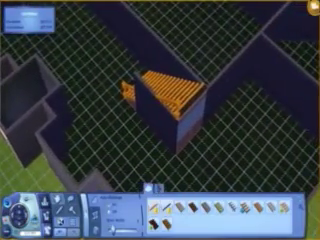
Step: Leave the staircase catalog and survey the upper floor's walls, doorway and tiled floor
{"action": "key", "text": "Escape"}
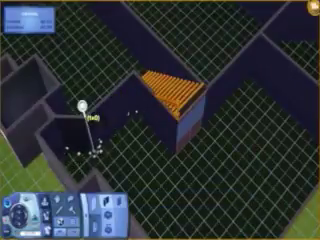
{"action": "left_click_drag", "start_coordinate": [82, 104], "coordinate": [234, 58]}
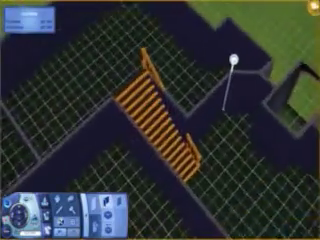
{"action": "scroll", "coordinate": [160, 120], "scroll_direction": "up", "scroll_amount": 3}
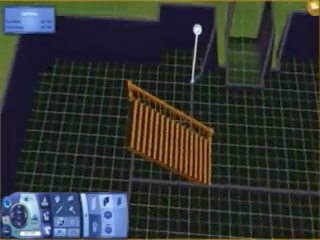
{"action": "key", "text": "w"}
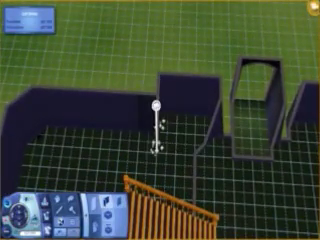
{"action": "key", "text": "e"}
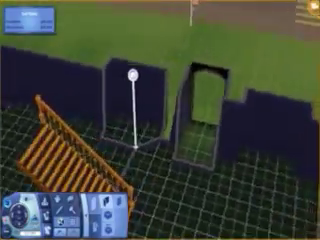
{"action": "key", "text": "e"}
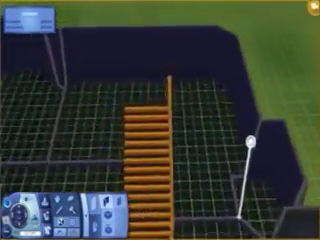
{"action": "key", "text": "e"}
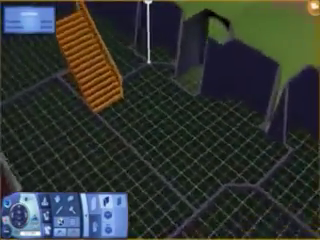
{"action": "key", "text": "d"}
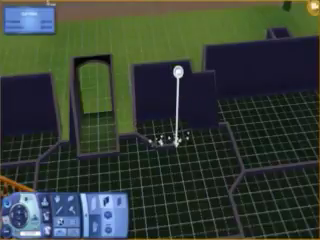
{"action": "key", "text": "a"}
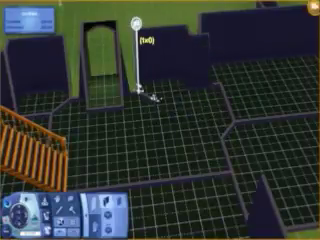
{"action": "key", "text": "w"}
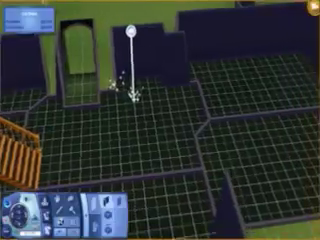
{"action": "scroll", "coordinate": [108, 30], "scroll_direction": "up", "scroll_amount": 3}
{"action": "key", "text": "d"}
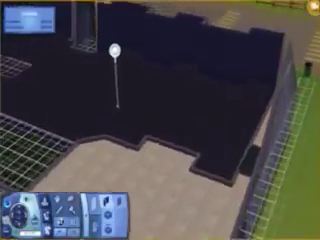
{"action": "key", "text": "a"}
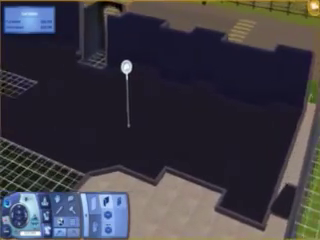
{"action": "scroll", "coordinate": [170, 92], "scroll_direction": "down", "scroll_amount": 5}
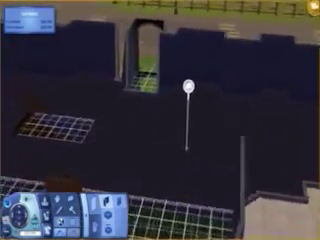
{"action": "scroll", "coordinate": [142, 87], "scroll_direction": "up", "scroll_amount": 3}
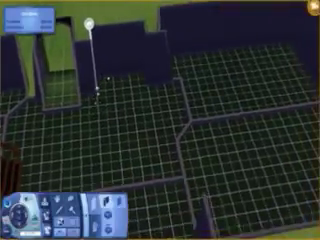
{"action": "scroll", "coordinate": [160, 120], "scroll_direction": "up", "scroll_amount": 4}
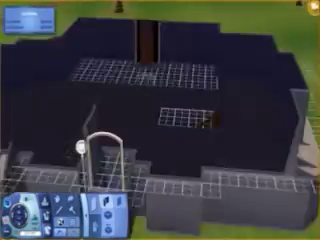
{"action": "scroll", "coordinate": [160, 120], "scroll_direction": "up", "scroll_amount": 3}
{"action": "scroll", "coordinate": [158, 142], "scroll_direction": "up", "scroll_amount": 2}
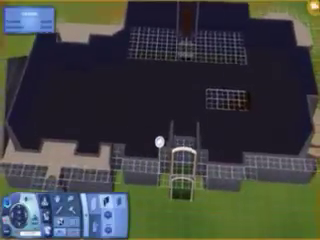
{"action": "scroll", "coordinate": [151, 133], "scroll_direction": "down", "scroll_amount": 2}
{"action": "scroll", "coordinate": [84, 170], "scroll_direction": "down", "scroll_amount": 2}
{"action": "scroll", "coordinate": [84, 170], "scroll_direction": "down", "scroll_amount": 2}
{"action": "scroll", "coordinate": [160, 120], "scroll_direction": "up", "scroll_amount": 2}
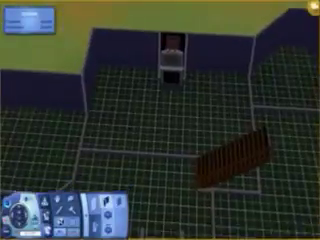
{"action": "scroll", "coordinate": [160, 120], "scroll_direction": "down", "scroll_amount": 2}
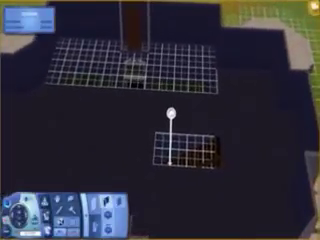
Step: Draw a short 2-tile wall beside the small upper-floor opening
{"action": "left_click_drag", "start_coordinate": [171, 163], "coordinate": [222, 167]}
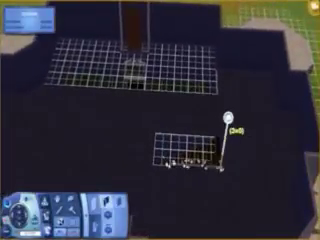
{"action": "left_click_drag", "start_coordinate": [172, 135], "coordinate": [204, 138]}
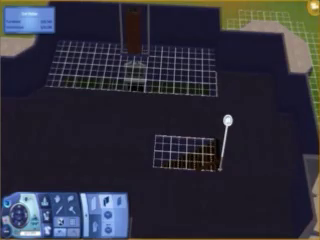
{"action": "key", "text": "e"}
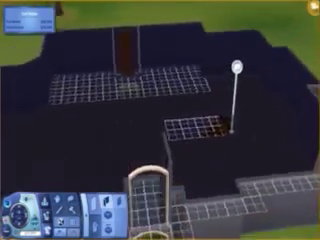
{"action": "key", "text": "e"}
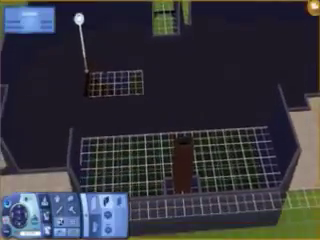
{"action": "key", "text": "s"}
Step: Lay a 2-tile piece from the wall/floor swatches along the large opening's edge
{"action": "left_click", "coordinate": [105, 205]}
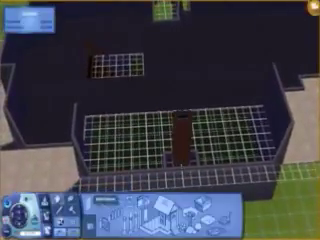
{"action": "left_click", "coordinate": [127, 207]}
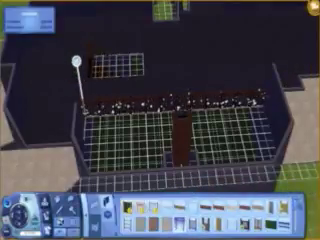
{"action": "left_click_drag", "start_coordinate": [76, 60], "coordinate": [73, 90]}
{"action": "key", "text": "e"}
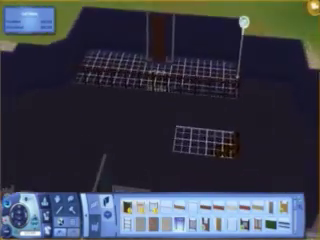
{"action": "left_click", "coordinate": [100, 205]}
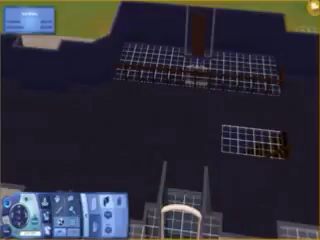
{"action": "key", "text": "a"}
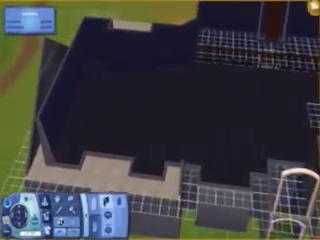
Step: Draw a seven-tile interior wall and a short one-tile wall on the upper floor
{"action": "key", "text": "e"}
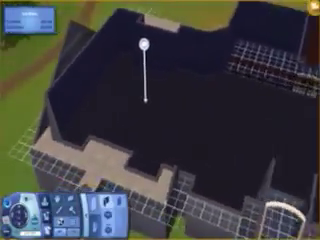
{"action": "left_click_drag", "start_coordinate": [108, 108], "coordinate": [241, 135]}
{"action": "left_click_drag", "start_coordinate": [219, 129], "coordinate": [222, 130]}
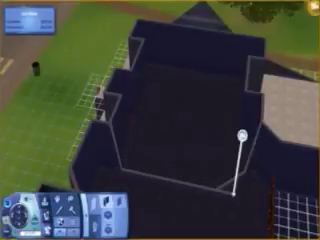
{"action": "key", "text": "w"}
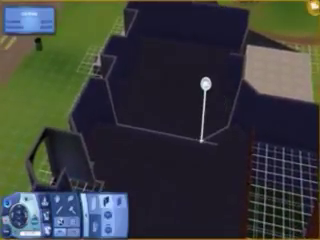
{"action": "key", "text": "w"}
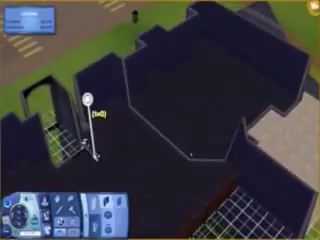
{"action": "mouse_move", "coordinate": [99, 110]}
{"action": "left_mouse_down"}
{"action": "mouse_move", "coordinate": [154, 72]}
{"action": "mouse_move", "coordinate": [99, 110]}
{"action": "left_mouse_up"}
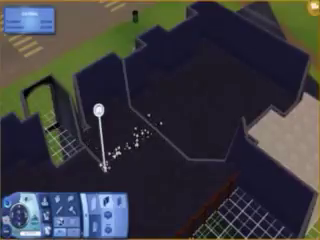
Step: Add another short one-tile wall out from the floor grid and check the new walls
{"action": "key", "text": "w"}
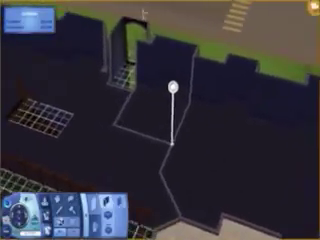
{"action": "key", "text": "w"}
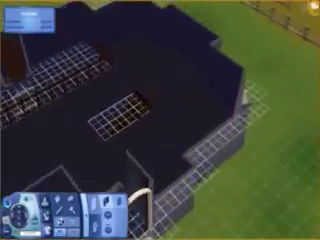
{"action": "key", "text": "w"}
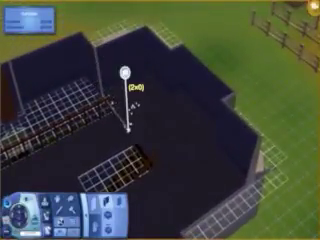
{"action": "left_click_drag", "start_coordinate": [125, 72], "coordinate": [115, 62]}
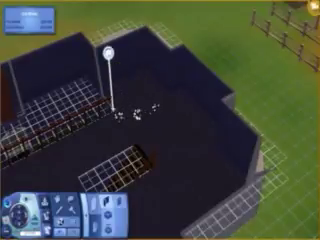
{"action": "left_click_drag", "start_coordinate": [120, 117], "coordinate": [141, 122]}
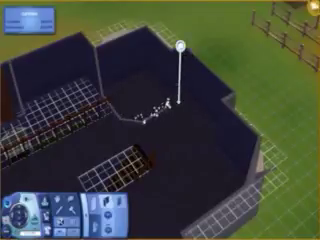
{"action": "key", "text": "period"}
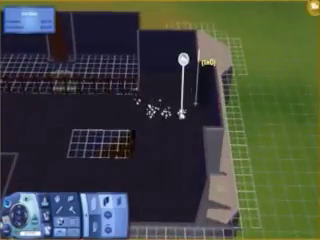
{"action": "left_click", "coordinate": [183, 60]}
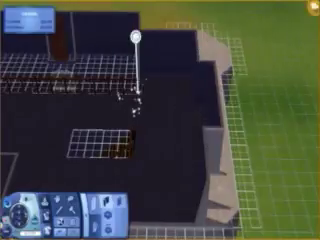
{"action": "key", "text": "e"}
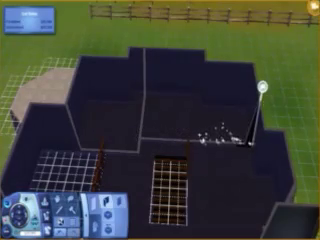
{"action": "key", "text": "comma"}
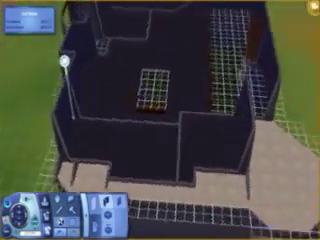
{"action": "scroll", "coordinate": [160, 120], "scroll_direction": "up", "scroll_amount": 3}
{"action": "scroll", "coordinate": [160, 120], "scroll_direction": "down", "scroll_amount": 3}
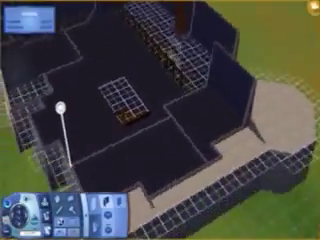
Step: Draw a two-tile wall, then pull back to show the whole house with its roof
{"action": "left_click_drag", "start_coordinate": [134, 121], "coordinate": [165, 125]}
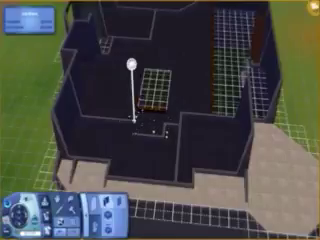
{"action": "scroll", "coordinate": [133, 122], "scroll_direction": "down", "scroll_amount": 1}
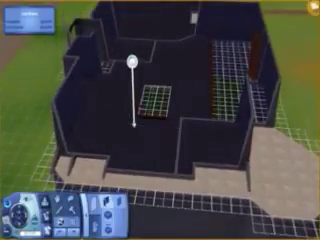
{"action": "scroll", "coordinate": [133, 125], "scroll_direction": "up", "scroll_amount": 3}
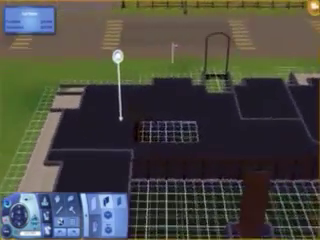
{"action": "scroll", "coordinate": [117, 57], "scroll_direction": "up", "scroll_amount": 3}
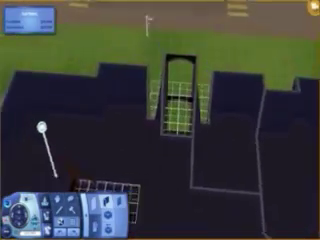
{"action": "key", "text": "Down"}
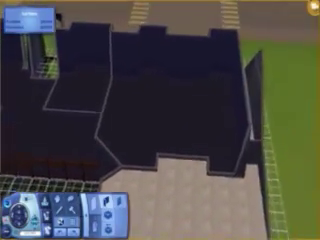
{"action": "key", "text": "Left"}
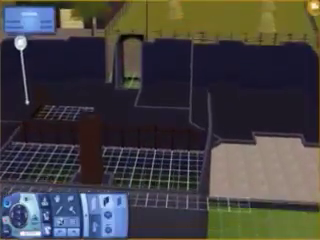
{"action": "key", "text": "Down"}
{"action": "key", "text": "Page_Up"}
{"action": "key", "text": "Page_Down"}
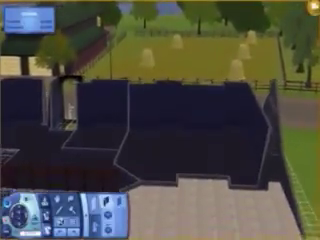
{"action": "key", "text": "Page_Up"}
Step: Give the lower front roof an orange-red shingle style from the Roof catalog
{"action": "left_click", "coordinate": [100, 205]}
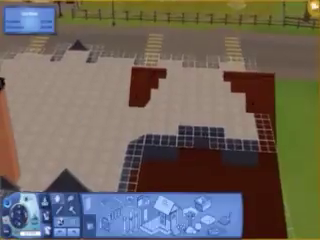
{"action": "key", "text": "Down"}
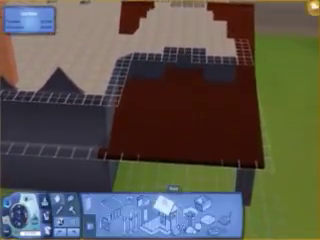
{"action": "left_click", "coordinate": [163, 203]}
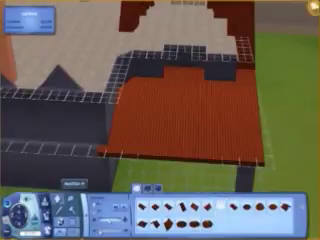
{"action": "key", "text": "Up"}
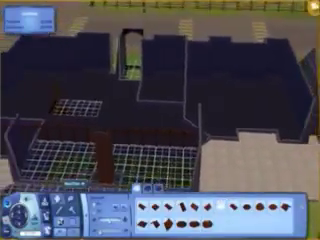
Step: Survey the upper-floor rooms, put away the build catalog and get the Wall tool ready
{"action": "key", "text": "Up"}
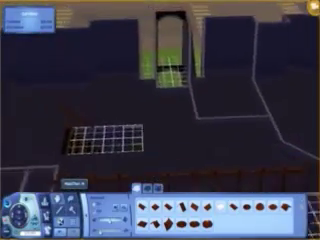
{"action": "key", "text": "Up"}
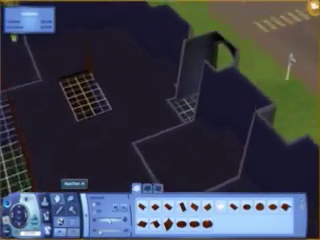
{"action": "key", "text": "Up"}
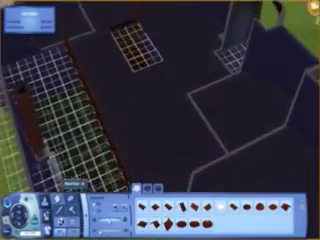
{"action": "key", "text": "Left"}
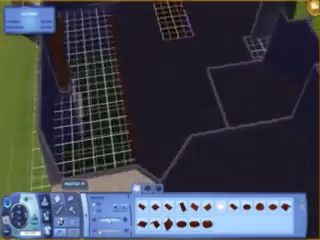
{"action": "key", "text": "Left"}
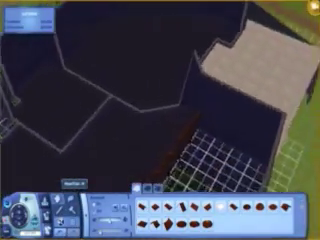
{"action": "key", "text": "Up"}
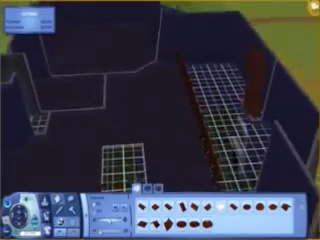
{"action": "key", "text": "x"}
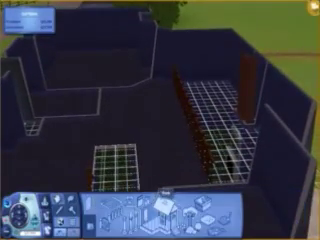
{"action": "left_click", "coordinate": [163, 203]}
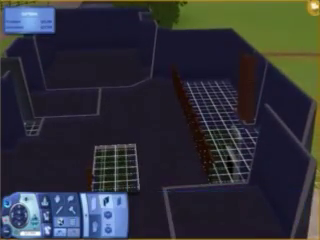
{"action": "key", "text": "Left"}
{"action": "key", "text": "Up"}
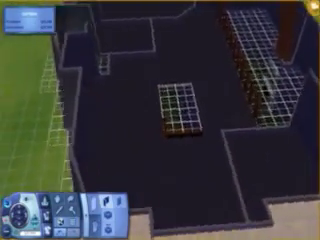
{"action": "key", "text": "Left"}
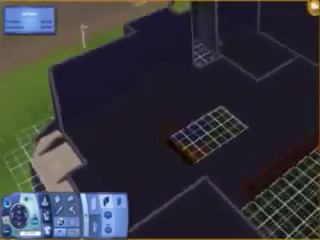
{"action": "scroll", "coordinate": [226, 40], "scroll_direction": "up", "scroll_amount": 2}
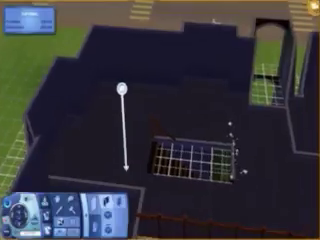
Step: Draw a short wall from the existing wall to the left of the stairwell
{"action": "key", "text": "Up"}
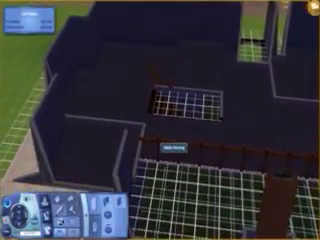
{"action": "left_click", "coordinate": [160, 142]}
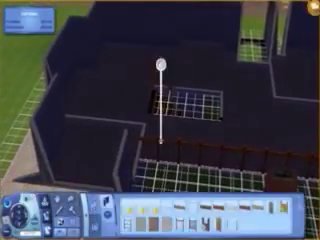
{"action": "key", "text": "Up"}
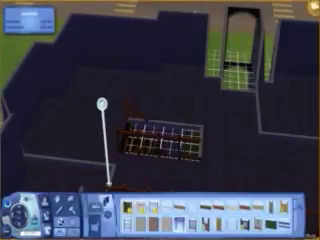
{"action": "left_click", "coordinate": [106, 203]}
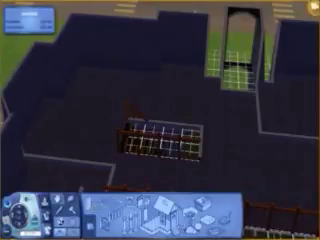
{"action": "left_click", "coordinate": [125, 212]}
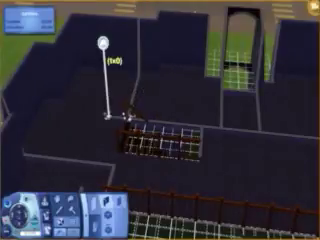
{"action": "left_click_drag", "start_coordinate": [90, 112], "coordinate": [68, 157]}
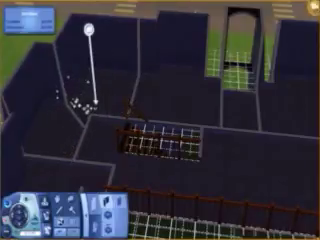
{"action": "scroll", "coordinate": [90, 115], "scroll_direction": "up", "scroll_amount": 3}
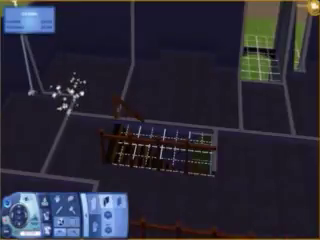
{"action": "scroll", "coordinate": [68, 95], "scroll_direction": "down", "scroll_amount": 2}
{"action": "scroll", "coordinate": [100, 95], "scroll_direction": "down", "scroll_amount": 2}
{"action": "scroll", "coordinate": [120, 98], "scroll_direction": "down", "scroll_amount": 2}
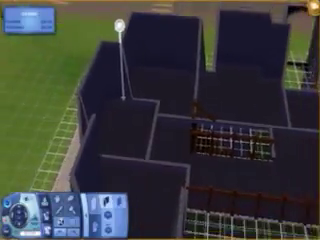
{"action": "scroll", "coordinate": [128, 100], "scroll_direction": "down", "scroll_amount": 2}
{"action": "scroll", "coordinate": [128, 46], "scroll_direction": "down", "scroll_amount": 2}
{"action": "scroll", "coordinate": [155, 60], "scroll_direction": "down", "scroll_amount": 2}
{"action": "scroll", "coordinate": [178, 66], "scroll_direction": "down", "scroll_amount": 2}
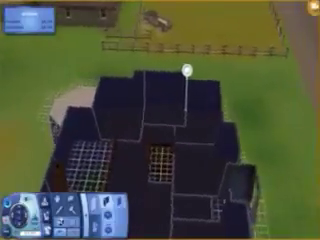
{"action": "scroll", "coordinate": [186, 69], "scroll_direction": "up", "scroll_amount": 2}
{"action": "scroll", "coordinate": [191, 36], "scroll_direction": "up", "scroll_amount": 2}
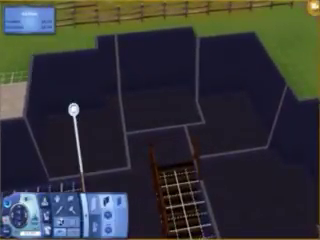
Step: Bring up the floor pattern swatches and switch to another floor texture set
{"action": "left_click", "coordinate": [60, 212]}
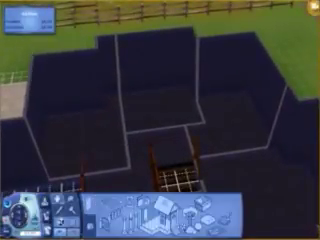
{"action": "left_click", "coordinate": [110, 210]}
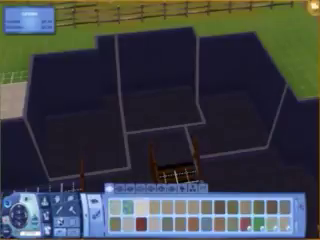
{"action": "left_click", "coordinate": [120, 188]}
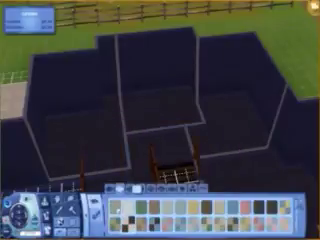
{"action": "key", "text": "Right"}
{"action": "key", "text": "Right"}
{"action": "key", "text": "Right"}
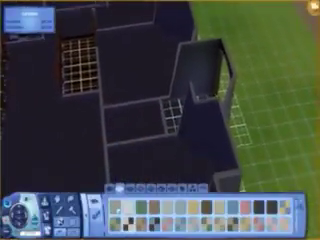
{"action": "key", "text": "Right"}
Step: Look over the upper-floor rooms, then close the floor tile palette
{"action": "key", "text": "Up"}
{"action": "key", "text": "Up"}
{"action": "key", "text": "Up"}
{"action": "key", "text": "Up"}
{"action": "key", "text": "Up"}
{"action": "key", "text": "Up"}
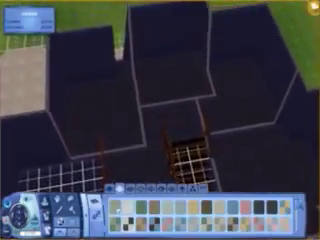
{"action": "key", "text": "Up"}
{"action": "key", "text": "Up"}
{"action": "key", "text": "Up"}
{"action": "key", "text": "Down"}
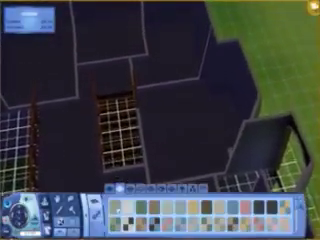
{"action": "key", "text": "Up"}
{"action": "key", "text": "Up"}
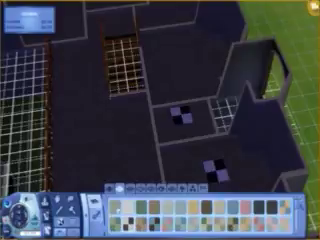
{"action": "key", "text": "Up"}
{"action": "key", "text": "Up"}
{"action": "key", "text": "Down"}
{"action": "key", "text": "Down"}
{"action": "key", "text": "Down"}
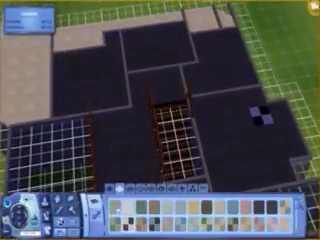
{"action": "key", "text": "Down"}
{"action": "key", "text": "Up"}
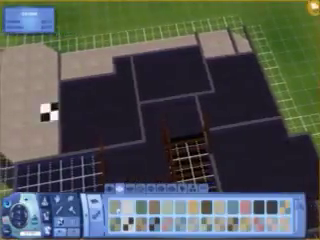
{"action": "key", "text": "Escape"}
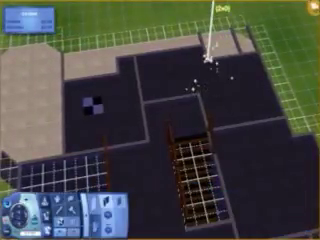
{"action": "scroll", "coordinate": [210, 55], "scroll_direction": "up", "scroll_amount": 3}
{"action": "scroll", "coordinate": [125, 50], "scroll_direction": "up", "scroll_amount": 3}
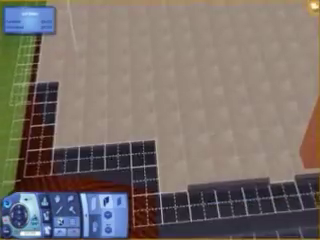
{"action": "scroll", "coordinate": [160, 120], "scroll_direction": "down", "scroll_amount": 3}
{"action": "scroll", "coordinate": [160, 120], "scroll_direction": "down", "scroll_amount": 3}
{"action": "scroll", "coordinate": [160, 120], "scroll_direction": "down", "scroll_amount": 2}
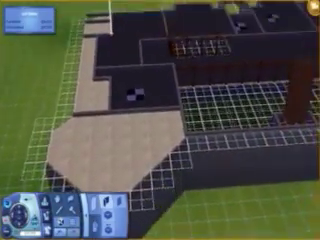
{"action": "scroll", "coordinate": [160, 120], "scroll_direction": "up", "scroll_amount": 2}
{"action": "scroll", "coordinate": [160, 120], "scroll_direction": "up", "scroll_amount": 2}
{"action": "scroll", "coordinate": [160, 120], "scroll_direction": "up", "scroll_amount": 2}
{"action": "scroll", "coordinate": [160, 120], "scroll_direction": "up", "scroll_amount": 1}
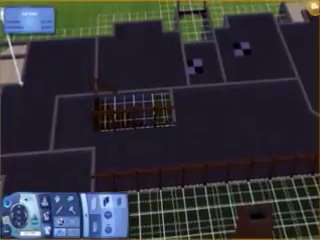
{"action": "scroll", "coordinate": [160, 120], "scroll_direction": "down", "scroll_amount": 1}
{"action": "scroll", "coordinate": [160, 120], "scroll_direction": "down", "scroll_amount": 1}
{"action": "scroll", "coordinate": [160, 120], "scroll_direction": "down", "scroll_amount": 2}
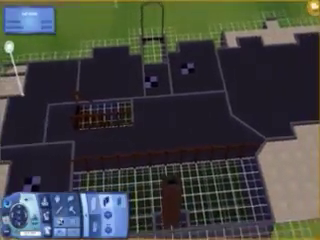
{"action": "scroll", "coordinate": [160, 120], "scroll_direction": "down", "scroll_amount": 2}
{"action": "scroll", "coordinate": [160, 120], "scroll_direction": "down", "scroll_amount": 1}
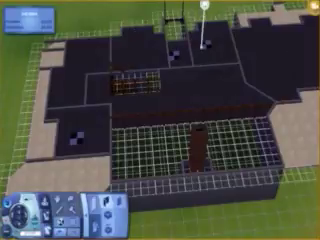
{"action": "scroll", "coordinate": [204, 5], "scroll_direction": "down", "scroll_amount": 3}
{"action": "scroll", "coordinate": [201, 22], "scroll_direction": "up", "scroll_amount": 4}
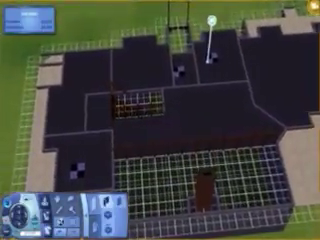
{"action": "scroll", "coordinate": [212, 19], "scroll_direction": "down", "scroll_amount": 3}
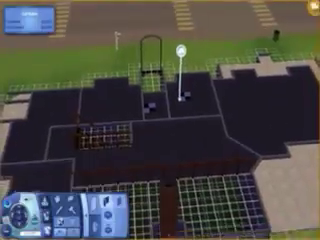
{"action": "scroll", "coordinate": [181, 50], "scroll_direction": "up", "scroll_amount": 3}
{"action": "scroll", "coordinate": [200, 65], "scroll_direction": "up", "scroll_amount": 3}
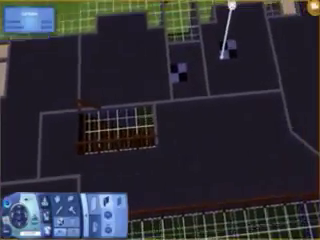
{"action": "scroll", "coordinate": [228, 20], "scroll_direction": "down", "scroll_amount": 3}
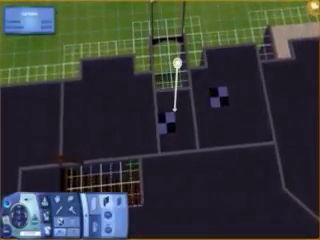
Step: Browse the build categories, then open Floor Covering on a different tile sub-tab
{"action": "left_click", "coordinate": [96, 206]}
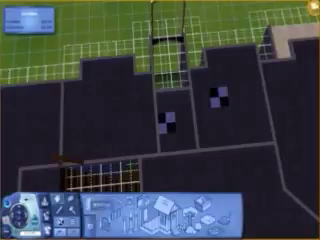
{"action": "left_click", "coordinate": [161, 203]}
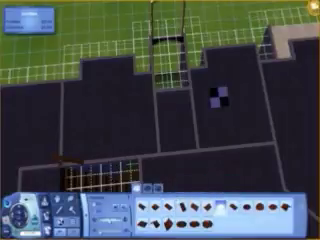
{"action": "left_click", "coordinate": [137, 186]}
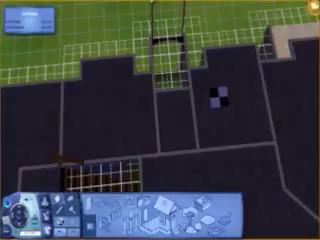
{"action": "left_click", "coordinate": [165, 204]}
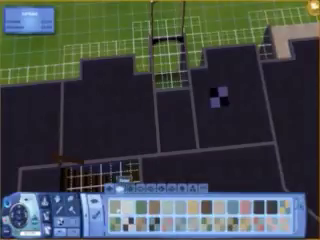
{"action": "left_click", "coordinate": [121, 185]}
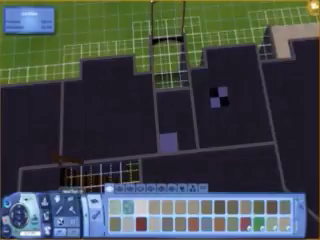
{"action": "scroll", "coordinate": [160, 105], "scroll_direction": "up", "scroll_amount": 5}
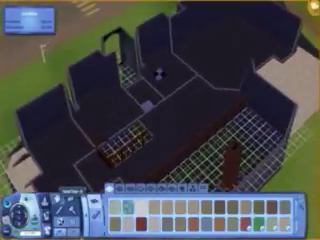
{"action": "scroll", "coordinate": [160, 105], "scroll_direction": "up", "scroll_amount": 2}
{"action": "scroll", "coordinate": [160, 105], "scroll_direction": "up", "scroll_amount": 2}
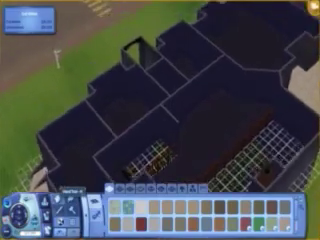
{"action": "scroll", "coordinate": [160, 105], "scroll_direction": "up", "scroll_amount": 2}
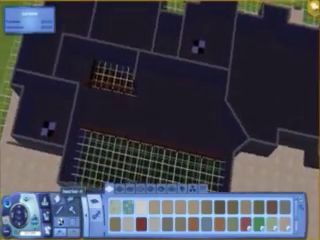
{"action": "scroll", "coordinate": [160, 105], "scroll_direction": "up", "scroll_amount": 2}
{"action": "key", "text": "e"}
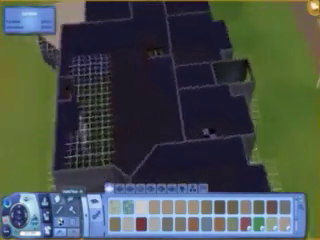
{"action": "scroll", "coordinate": [160, 105], "scroll_direction": "up", "scroll_amount": 2}
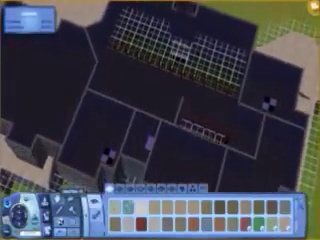
{"action": "key", "text": "Right"}
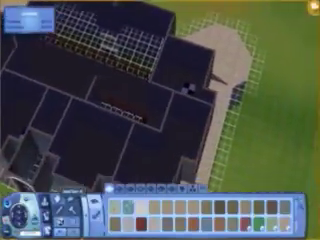
{"action": "key", "text": "Down"}
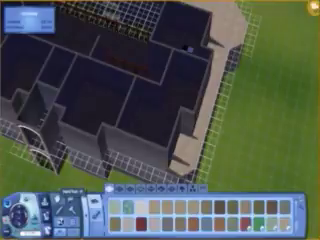
{"action": "key", "text": "Page_Up"}
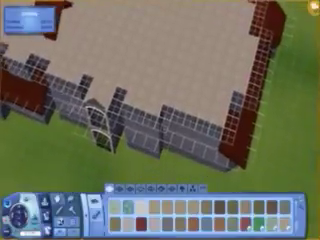
{"action": "key", "text": "Page_Up"}
{"action": "key", "text": "Down"}
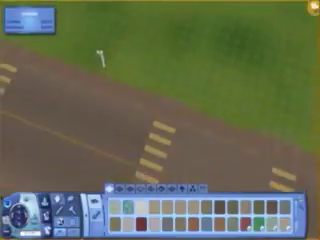
{"action": "key", "text": "Up"}
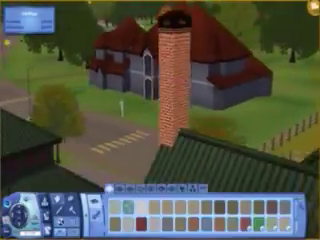
{"action": "key", "text": "Right"}
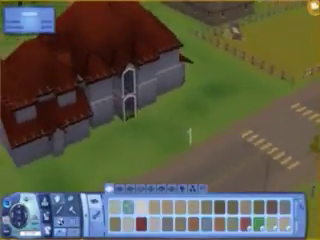
{"action": "key", "text": "Down"}
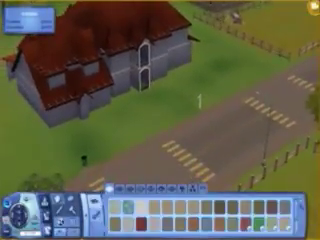
{"action": "key", "text": "Right"}
{"action": "key", "text": "Left"}
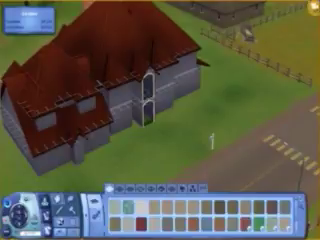
{"action": "key", "text": "e"}
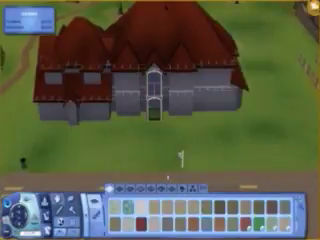